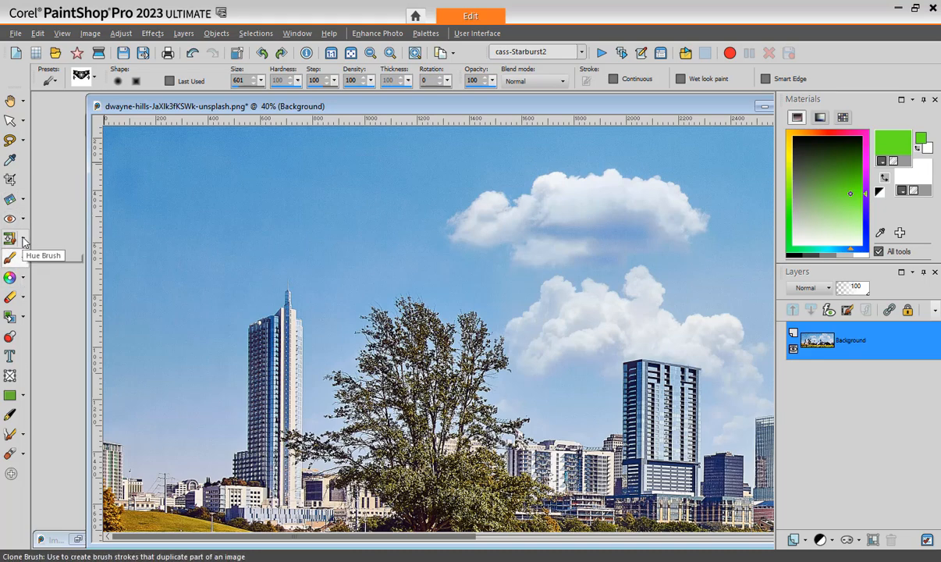
Activate the Clone Brush and set its source point on the top edge of the upper cloud
left_click(9, 240)
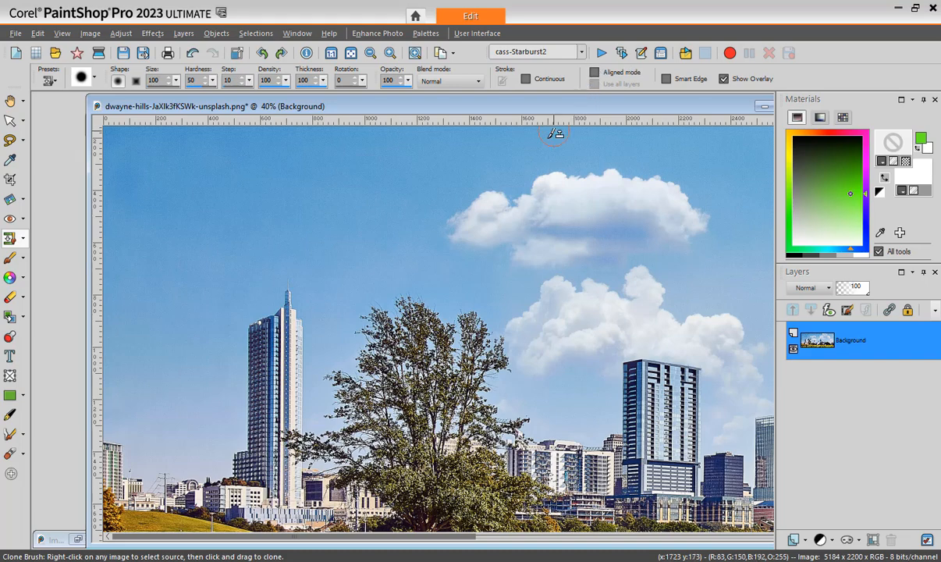
right_click(540, 180)
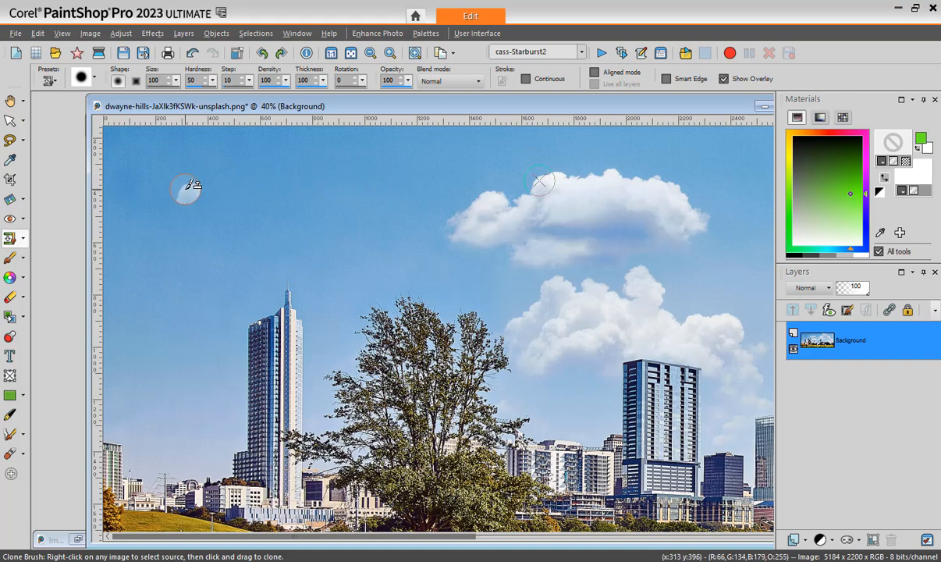
Try cloning the cloud edge at two spots in the empty sky without Aligned mode, and undo both copies
mouse_move(184, 191)
left_mouse_down()
mouse_move(217, 193)
mouse_move(193, 197)
mouse_move(219, 178)
mouse_move(195, 191)
mouse_move(215, 189)
mouse_move(192, 195)
mouse_move(204, 194)
left_mouse_up()
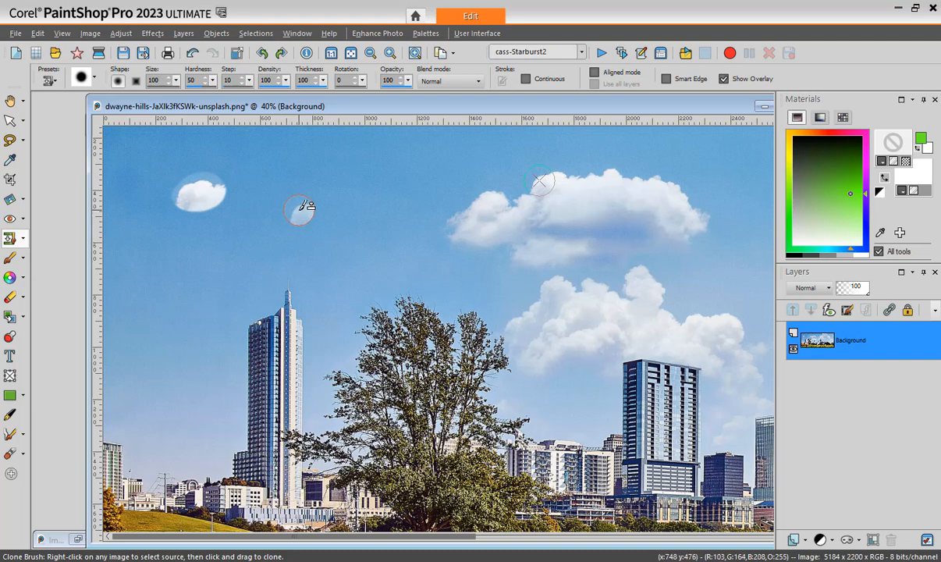
mouse_move(298, 208)
left_mouse_down()
mouse_move(324, 191)
mouse_move(297, 199)
mouse_move(316, 205)
mouse_move(307, 210)
mouse_move(331, 200)
mouse_move(306, 213)
left_mouse_up()
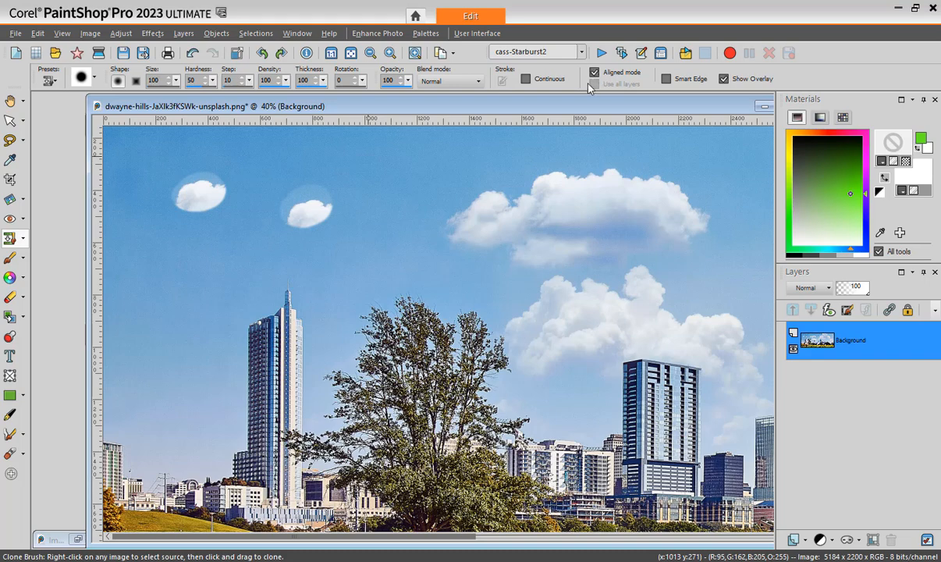
key("ctrl+z")
key("ctrl+z")
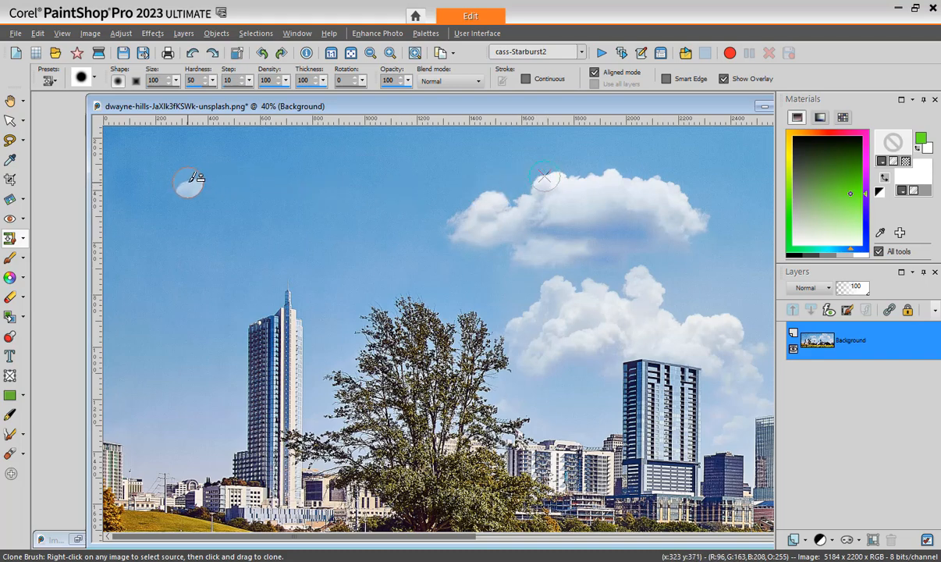
Clone a first patch of cloud above the tower in Aligned mode and set the Brush Variance Size option to Normal
mouse_move(211, 180)
left_mouse_down()
mouse_move(178, 193)
mouse_move(213, 178)
mouse_move(175, 201)
mouse_move(223, 187)
mouse_move(198, 193)
left_mouse_up()
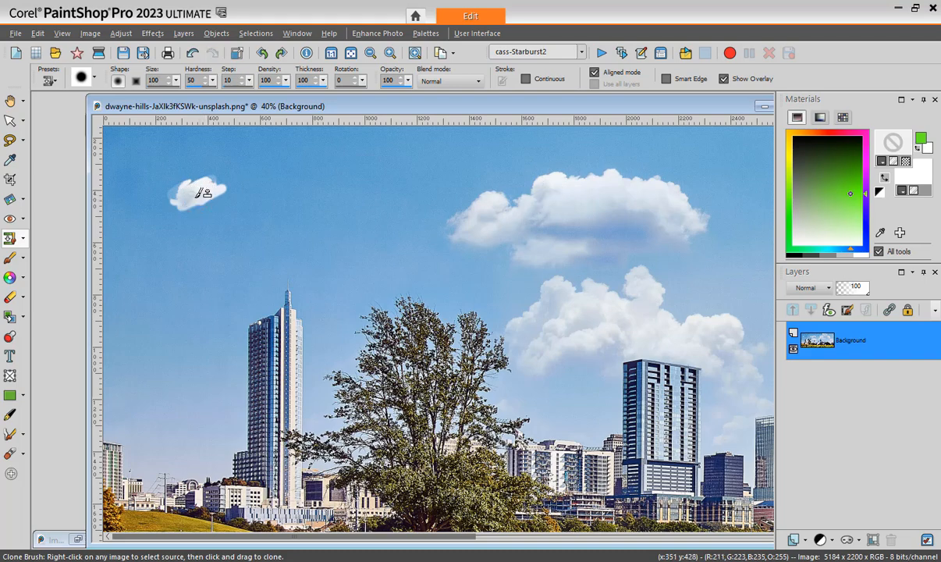
key("F11")
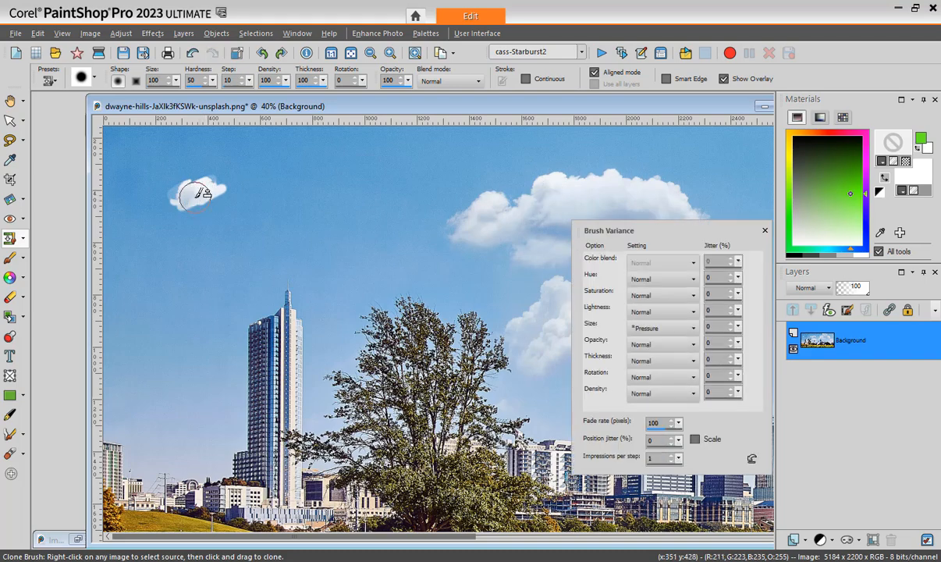
left_click(691, 328)
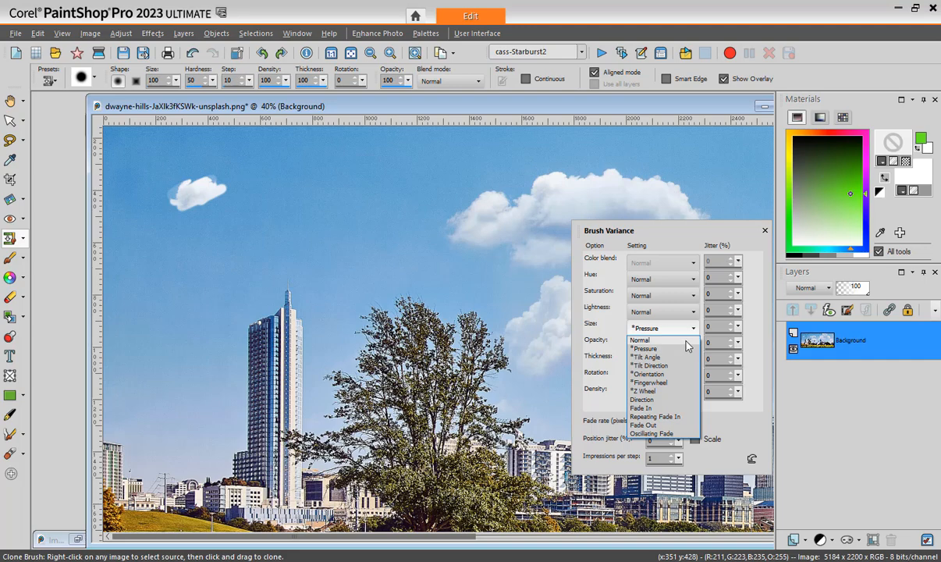
left_click(687, 342)
left_click(764, 230)
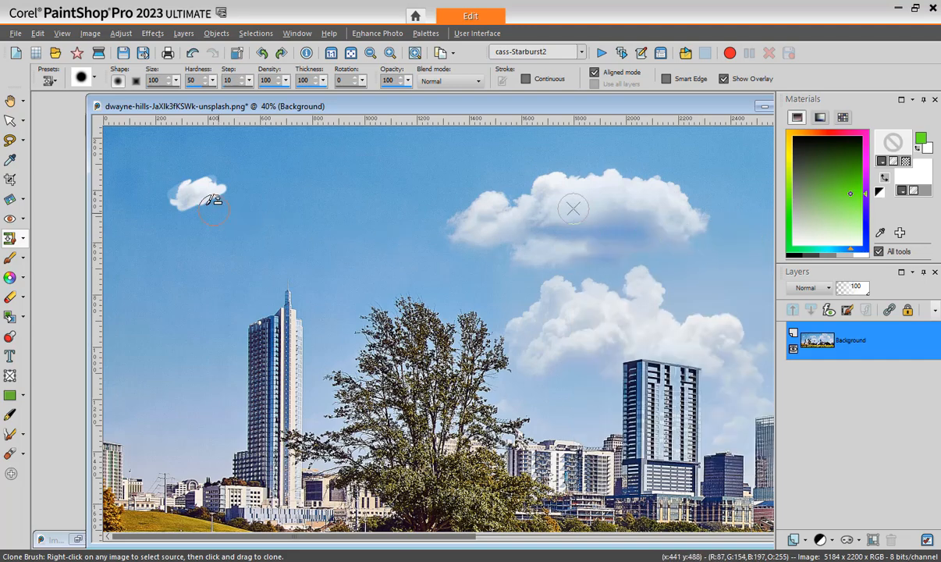
Extend the cloned cloud in Aligned mode and clone parts of the lower cloud over the top of the tall tower
mouse_move(216, 200)
left_mouse_down()
mouse_move(197, 194)
mouse_move(227, 188)
mouse_move(181, 200)
mouse_move(235, 195)
left_mouse_up()
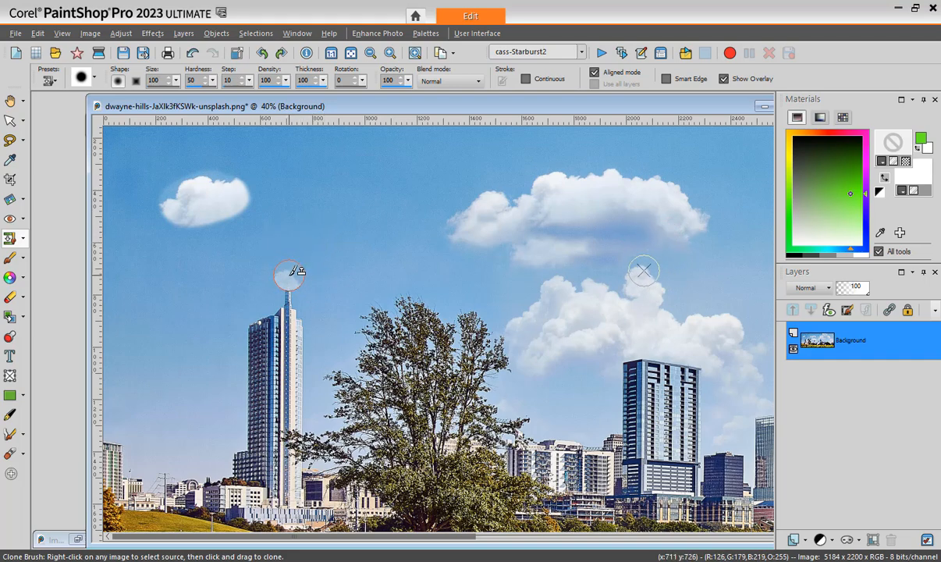
mouse_move(288, 275)
left_mouse_down()
mouse_move(301, 312)
mouse_move(282, 286)
mouse_move(284, 300)
mouse_move(273, 294)
mouse_move(260, 313)
mouse_move(284, 307)
mouse_move(298, 319)
mouse_move(272, 298)
mouse_move(310, 311)
left_mouse_up()
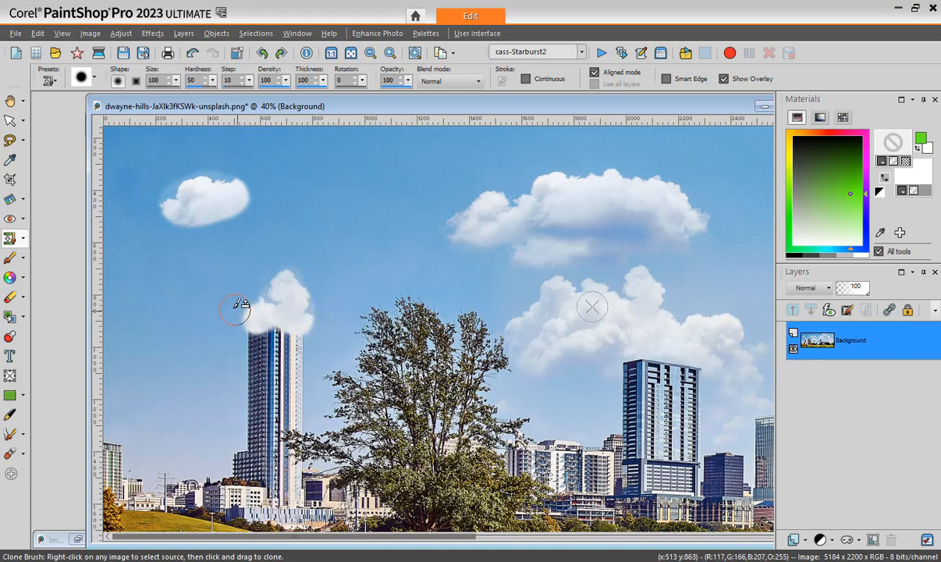
mouse_move(199, 285)
left_mouse_down()
mouse_move(187, 307)
mouse_move(190, 292)
mouse_move(238, 302)
mouse_move(269, 283)
left_mouse_up()
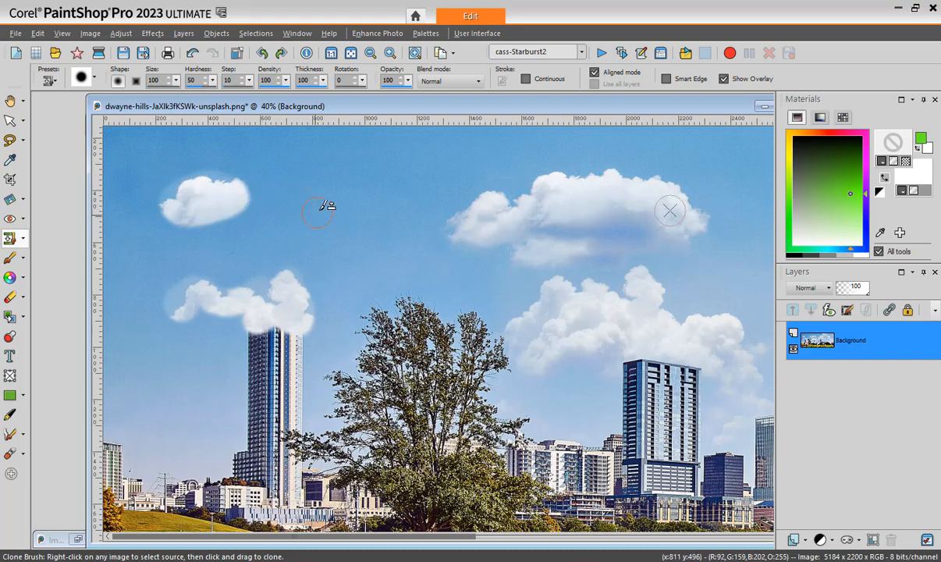
Undo all the cloned cloud strokes in the city skyline photo
key("ctrl")
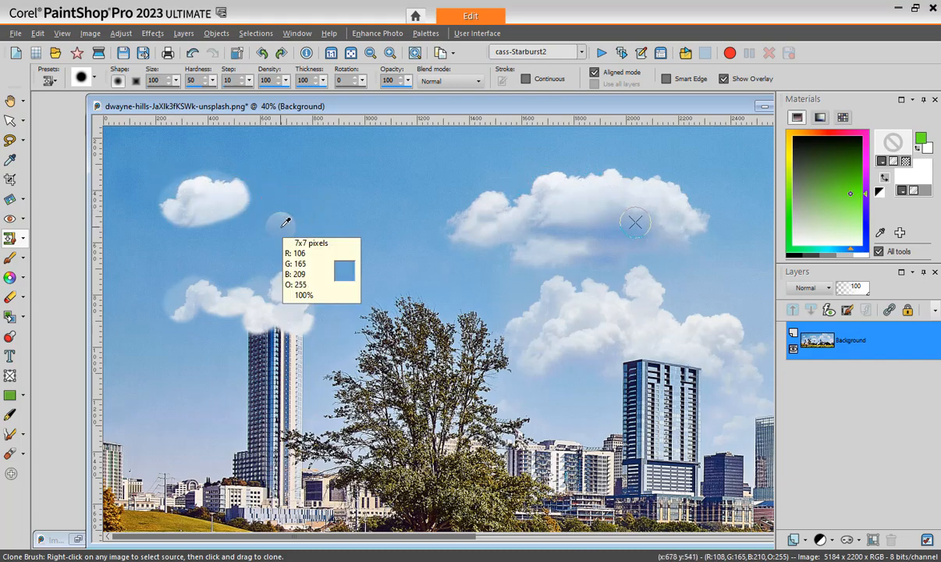
key("ctrl+z")
key("ctrl+z")
key("ctrl+z")
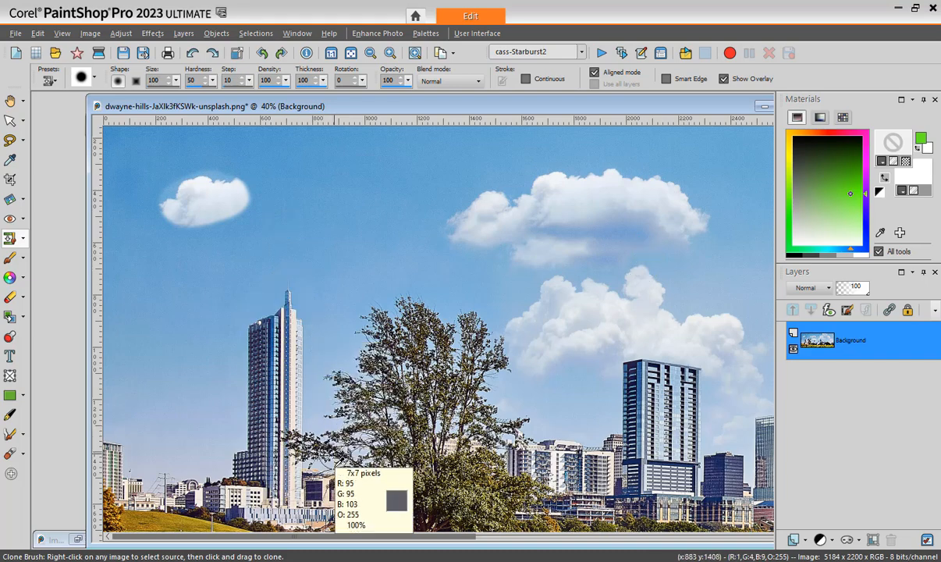
key("ctrl+z")
Switch to the test1h.jpg portrait, undo its green brush stamps and remove the selection around the head
left_click_drag(356, 536, 465, 524)
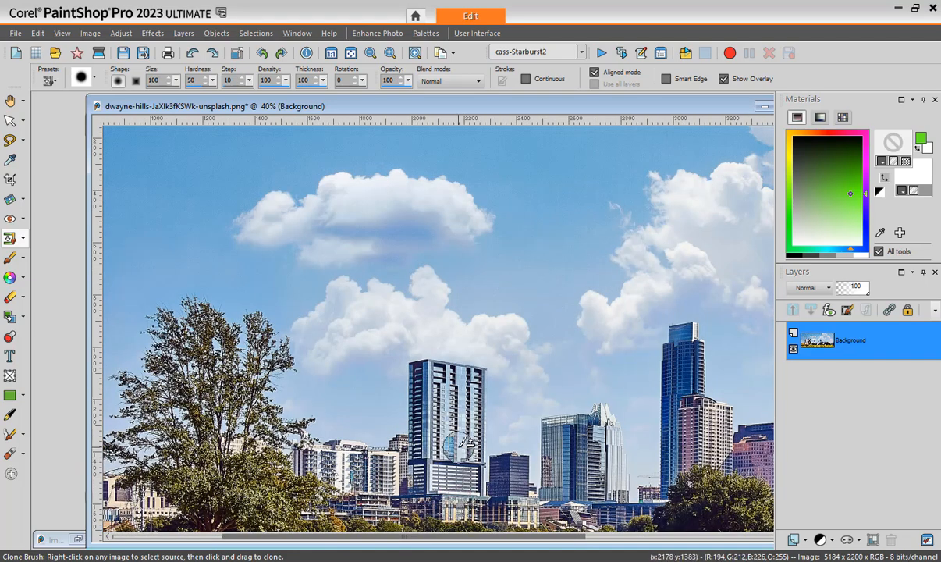
scroll(461, 443, "down", 2)
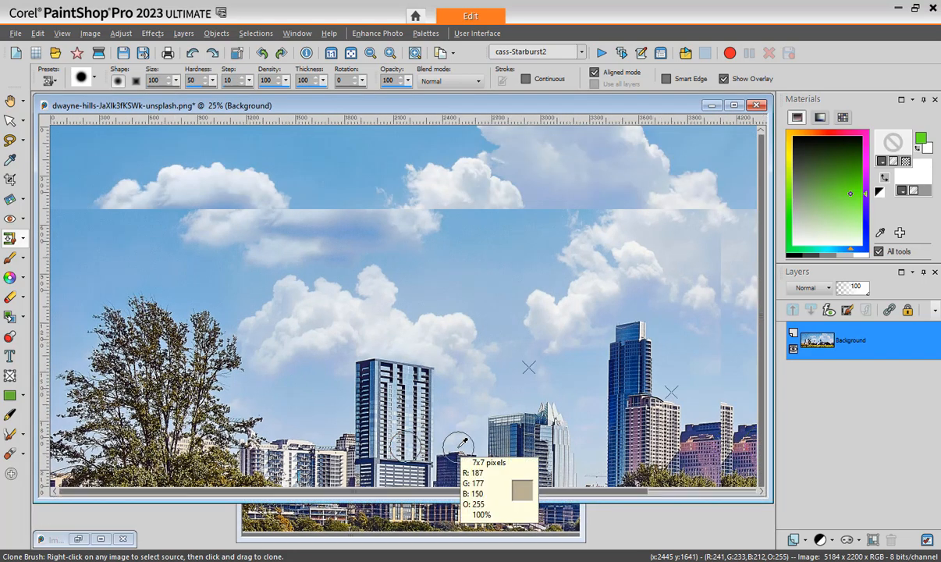
scroll(348, 316, "down", 1)
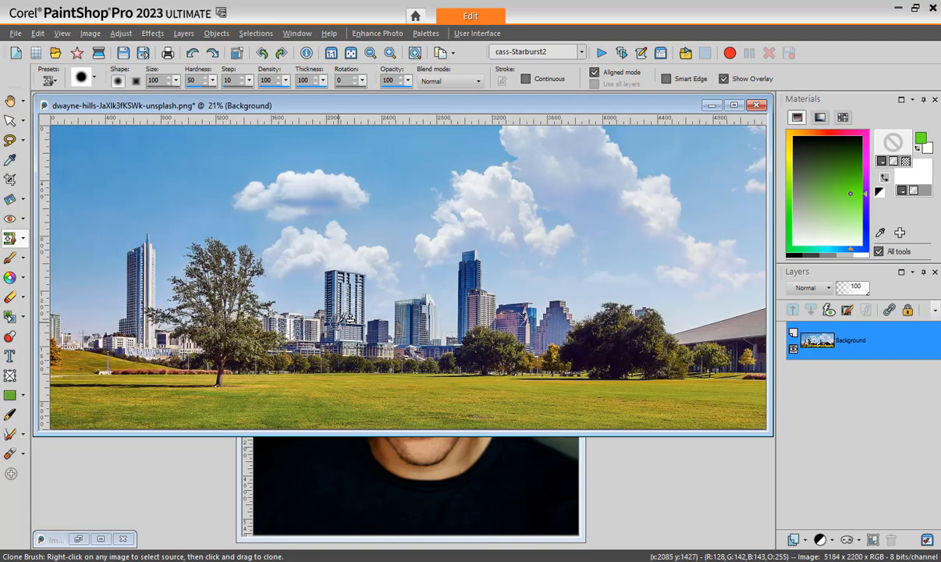
left_click(238, 475)
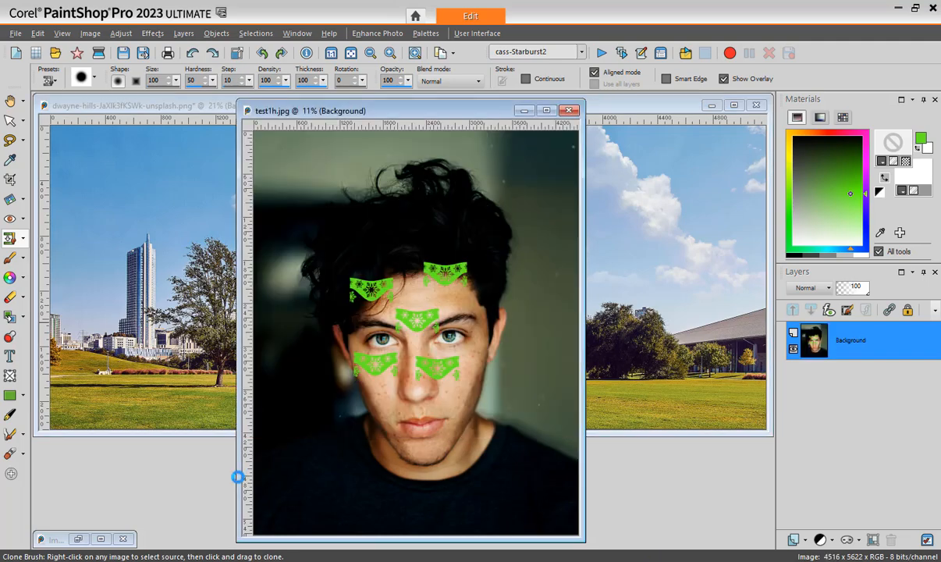
key("ctrl+z")
key("ctrl+z")
key("ctrl+z")
key("ctrl+z")
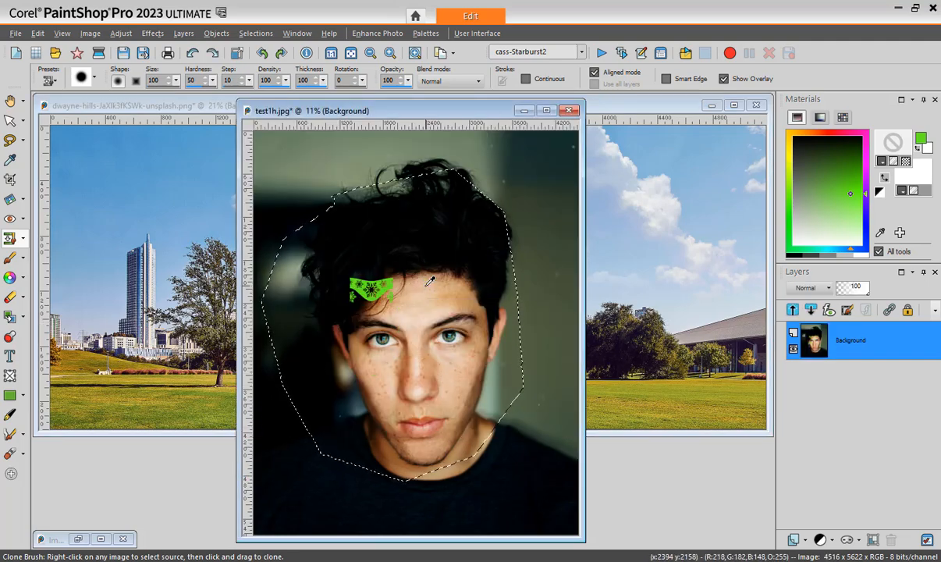
key("ctrl+z")
key("ctrl+d")
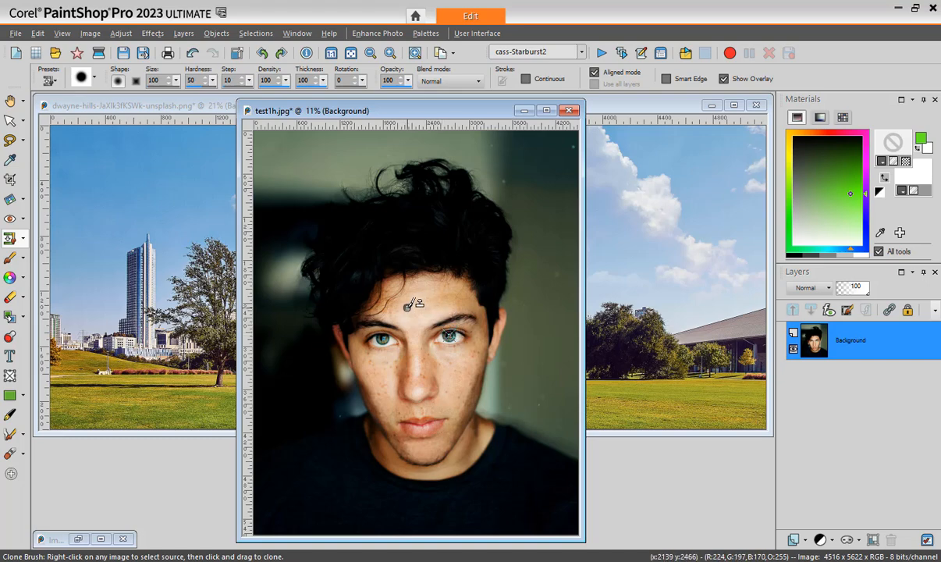
Clone an eye onto the forehead in Aligned mode, and add further eye copies on the forehead and cheeks with Aligned mode off
left_click_drag(411, 302, 421, 303)
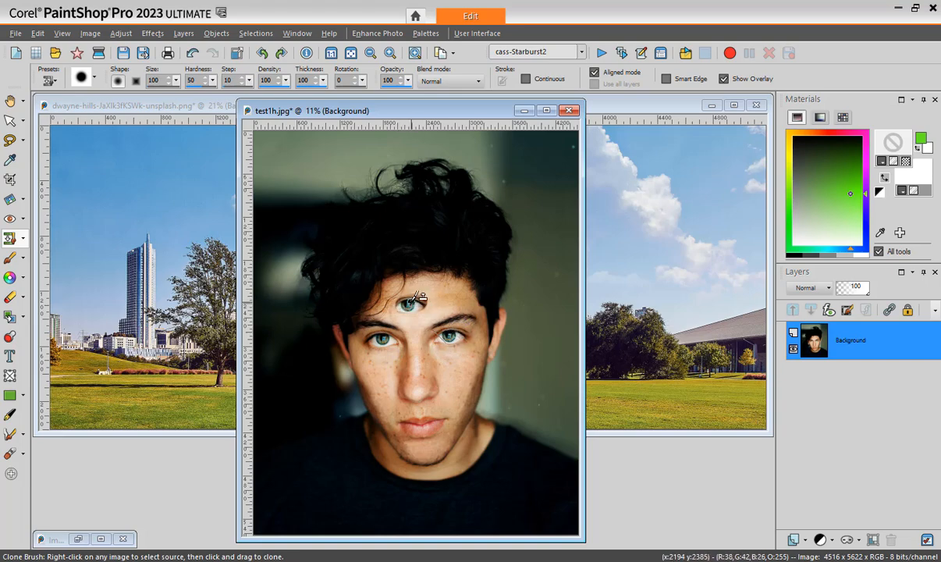
left_click_drag(406, 312, 419, 299)
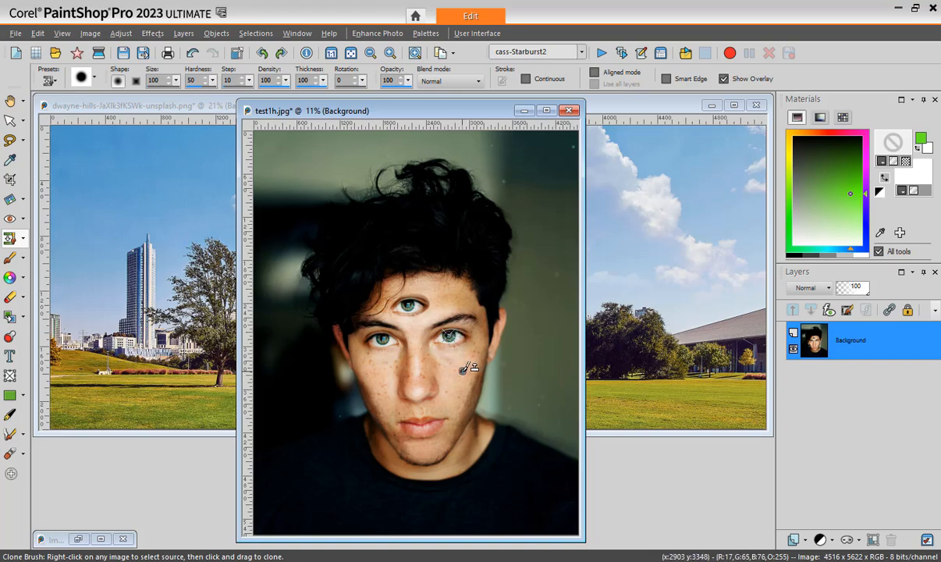
mouse_move(458, 369)
left_mouse_down()
mouse_move(476, 366)
mouse_move(464, 366)
left_mouse_up()
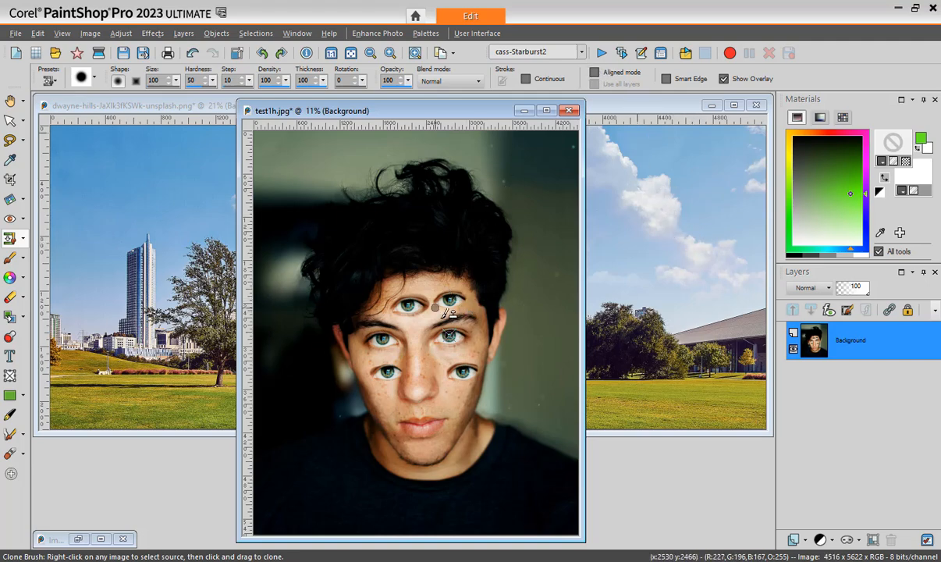
Open the flying birds photo from the QA-2022-10-16 folder inside Campus > Q&A
left_click(55, 55)
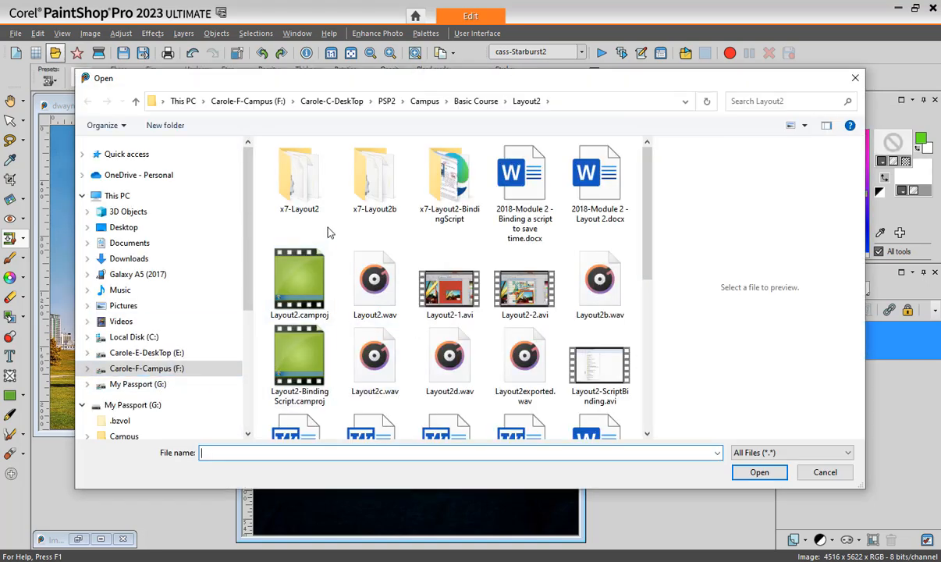
left_click(447, 101)
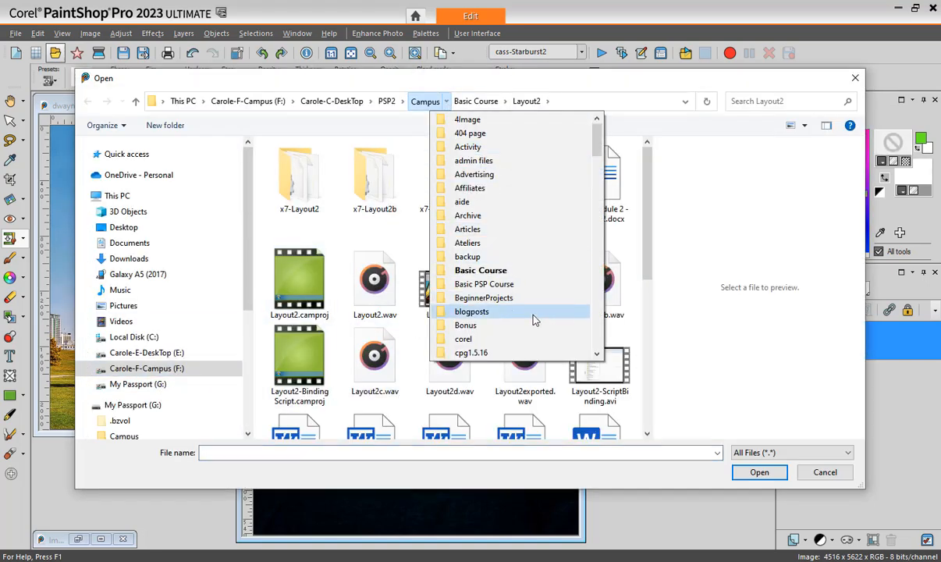
left_click(596, 320)
left_click(596, 320)
left_click(596, 320)
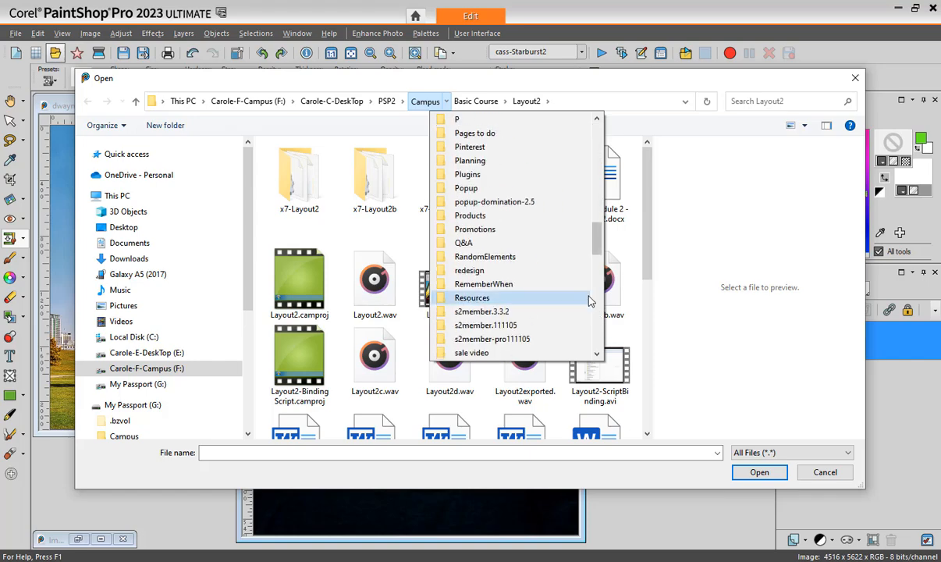
left_click(464, 244)
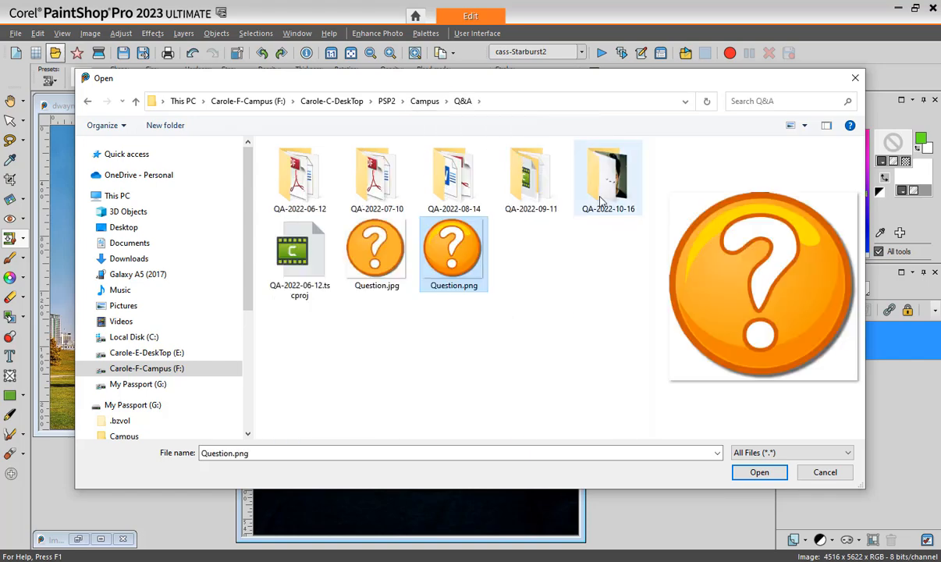
left_click(603, 201)
double_click(603, 201)
double_click(504, 277)
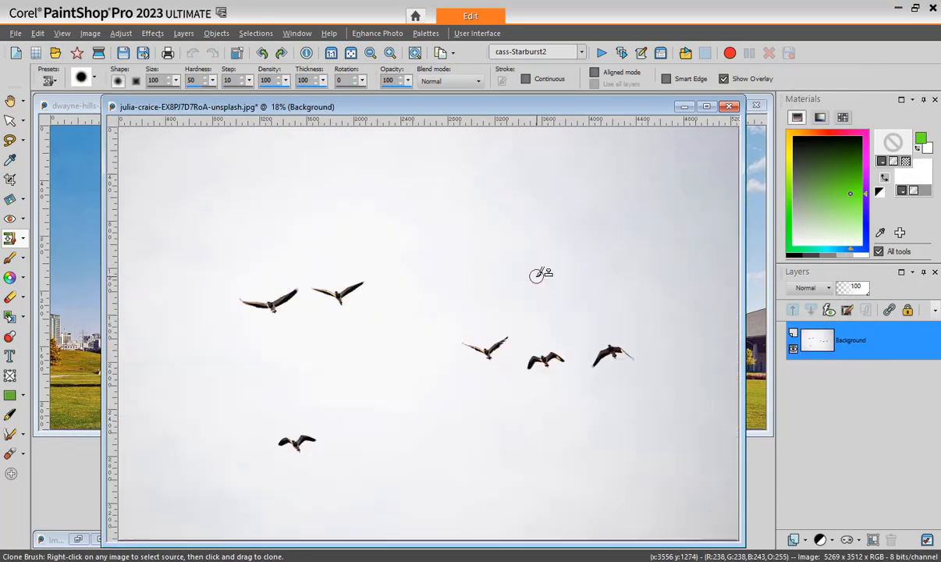
Clone the second bird of the upper pair into three empty areas of the sky
right_click(341, 293)
mouse_move(589, 447)
left_mouse_down()
mouse_move(554, 444)
mouse_move(575, 435)
mouse_move(551, 445)
mouse_move(530, 438)
mouse_move(553, 449)
left_mouse_up()
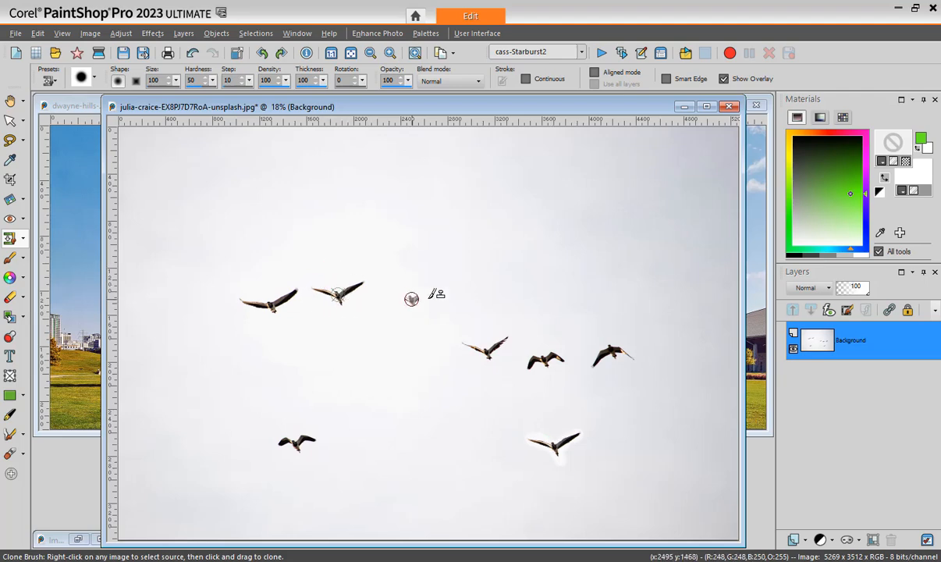
mouse_move(411, 201)
left_mouse_down()
mouse_move(387, 189)
mouse_move(416, 206)
mouse_move(414, 215)
mouse_move(409, 206)
left_mouse_up()
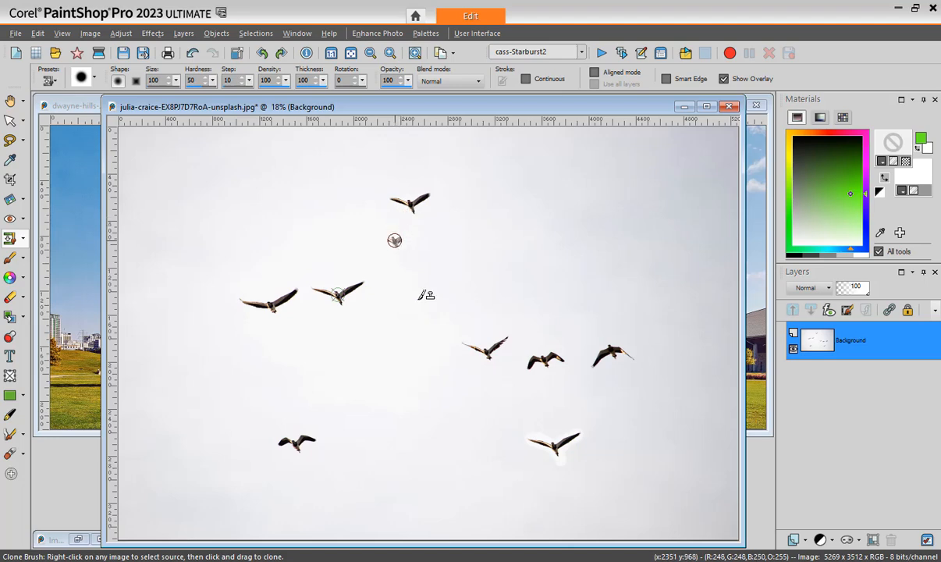
mouse_move(255, 365)
left_mouse_down()
mouse_move(269, 357)
mouse_move(254, 362)
mouse_move(260, 379)
mouse_move(254, 365)
mouse_move(234, 360)
left_mouse_up()
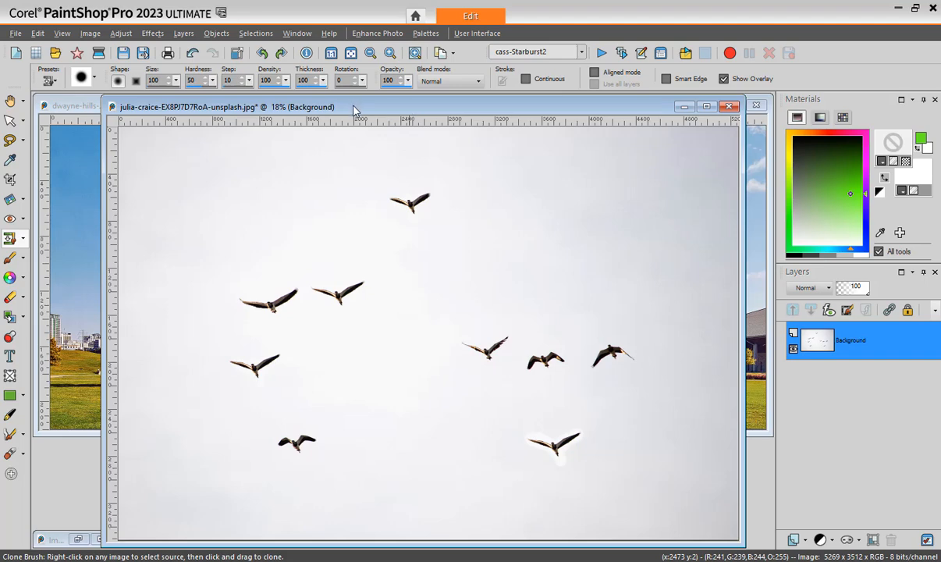
Move the birds photo aside and clone the same bird into the sky above the tall tower in the city skyline photo
left_click_drag(355, 109, 521, 116)
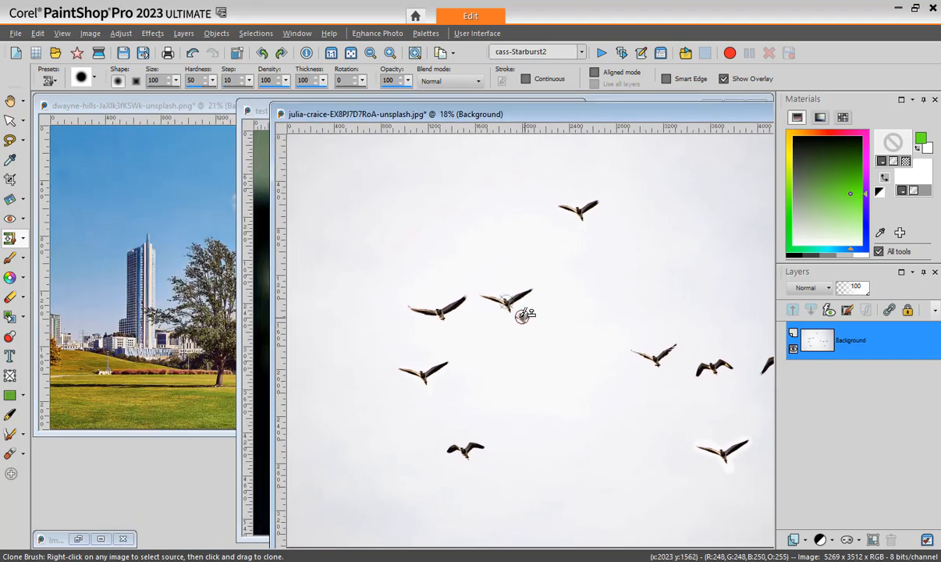
left_click(137, 174)
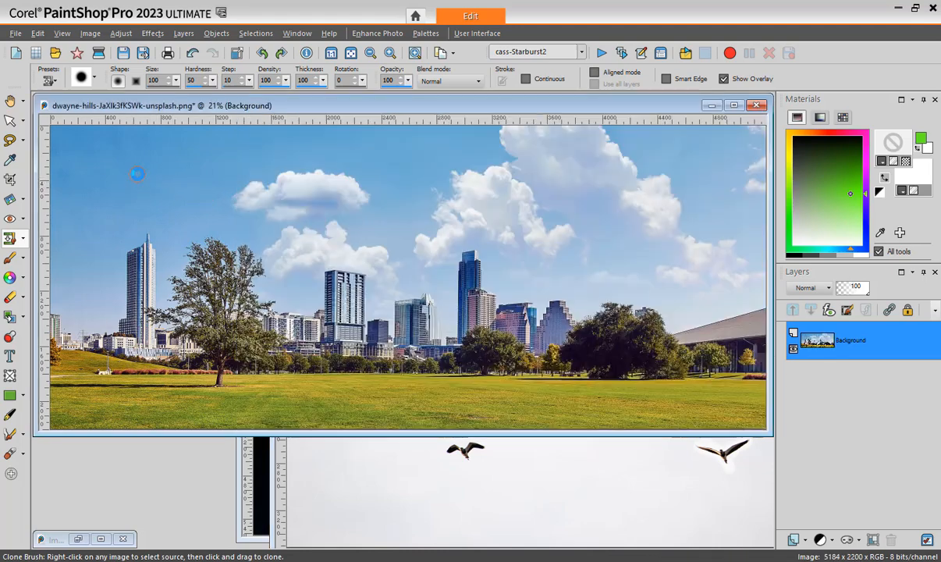
mouse_move(137, 169)
left_mouse_down()
mouse_move(124, 181)
mouse_move(103, 163)
mouse_move(134, 171)
mouse_move(158, 162)
mouse_move(117, 176)
mouse_move(131, 174)
left_mouse_up()
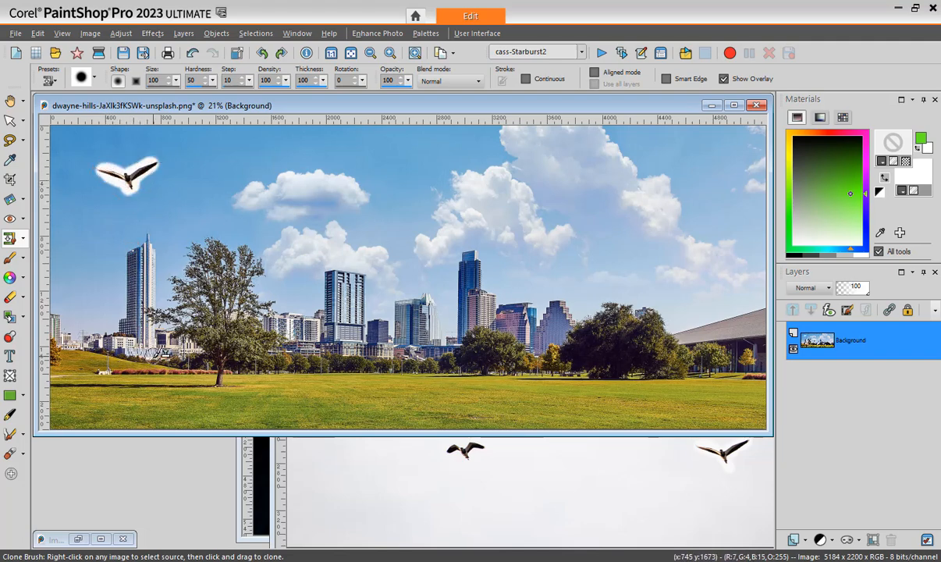
Clone the bird onto the dark hair in the portrait photo, and move the portrait aside
left_click(237, 463)
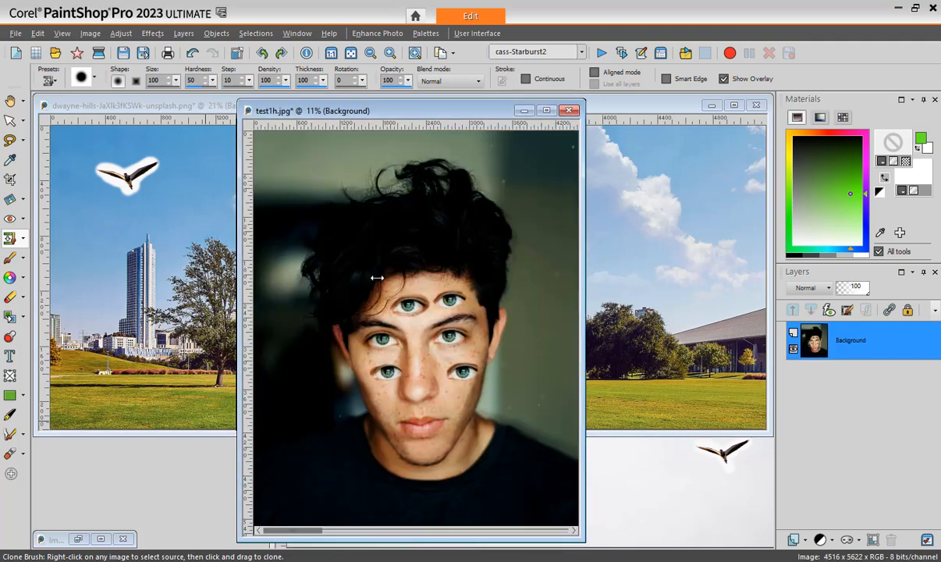
mouse_move(418, 229)
left_mouse_down()
mouse_move(446, 211)
mouse_move(410, 226)
mouse_move(421, 228)
left_mouse_up()
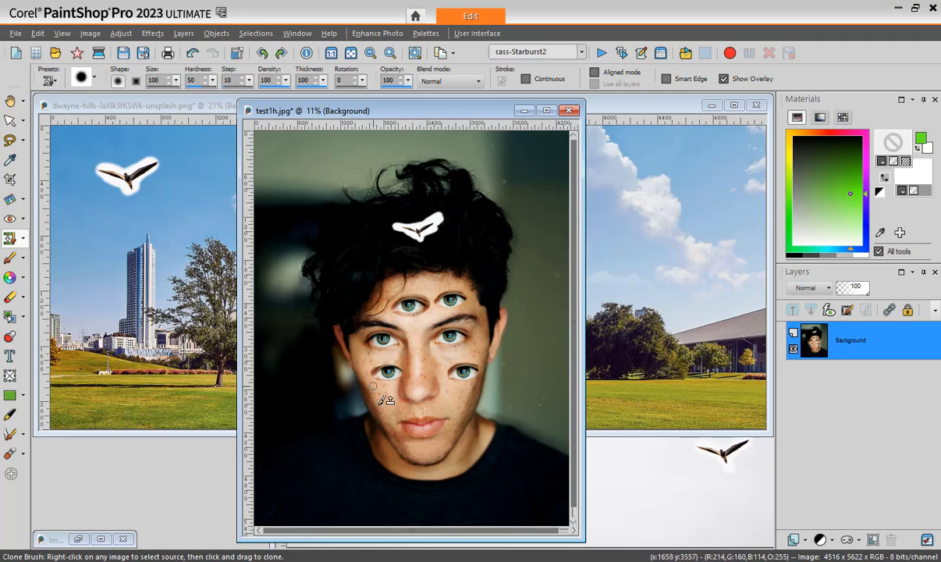
left_click_drag(456, 115, 272, 114)
Turn on Aligned mode for the Clone Brush, and minimize the skyline photo to work in the birds photo
left_click(470, 101)
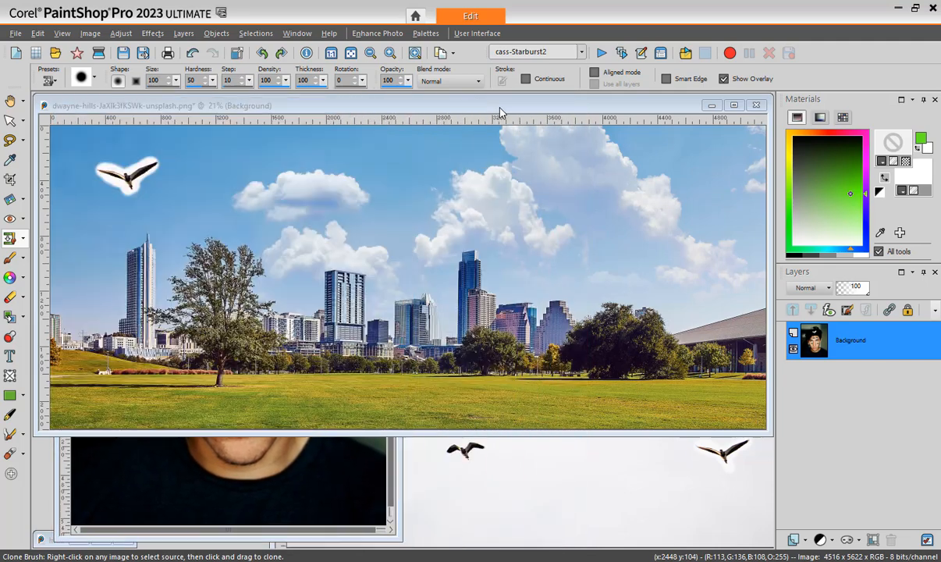
left_click(594, 73)
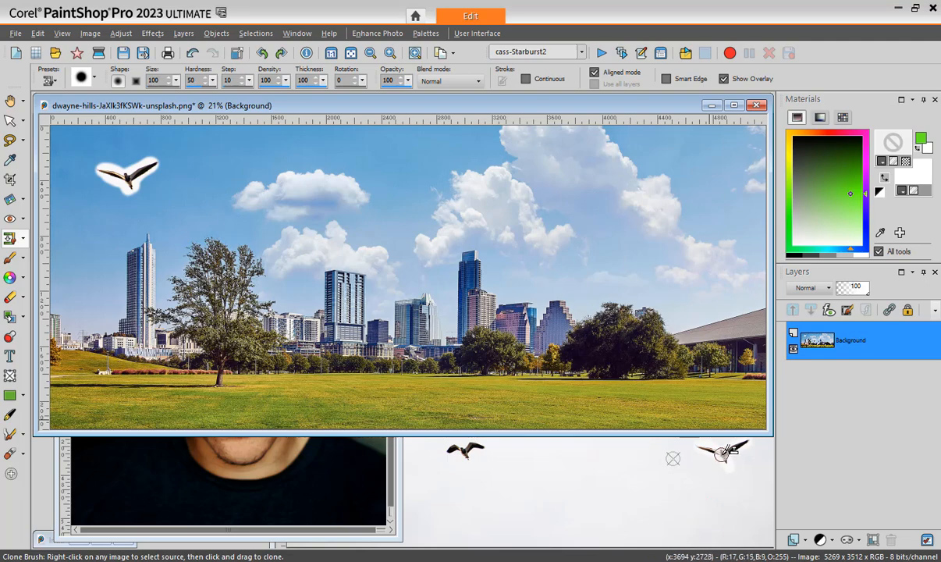
left_click(712, 106)
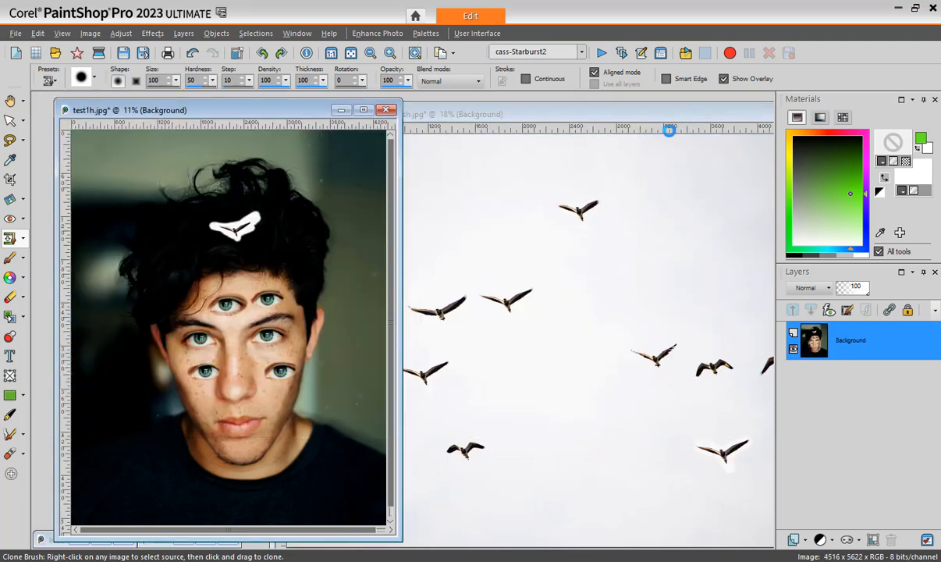
left_click(634, 114)
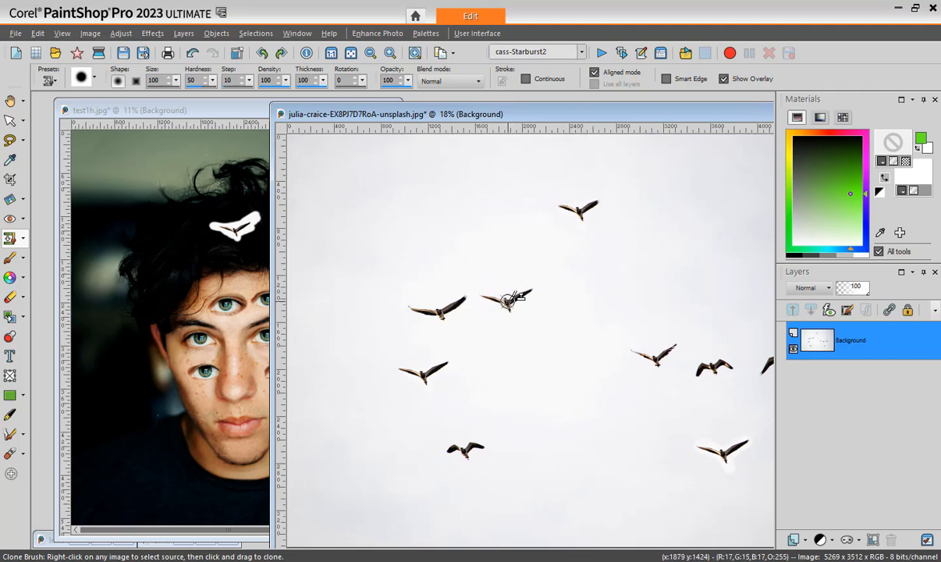
With Aligned mode on, clone the second bird of the close pair to its upper right, upper left and far left, then shift the birds photo into fuller view
mouse_move(648, 278)
left_mouse_down()
mouse_move(663, 273)
mouse_move(654, 281)
mouse_move(634, 273)
left_mouse_up()
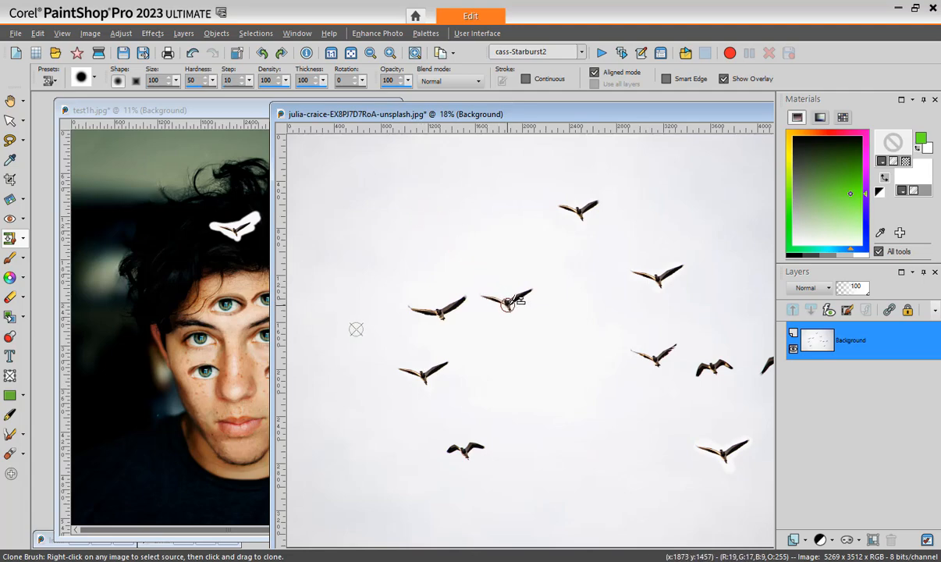
right_click(507, 304)
mouse_move(410, 212)
left_mouse_down()
mouse_move(425, 203)
mouse_move(399, 210)
mouse_move(433, 200)
left_mouse_up()
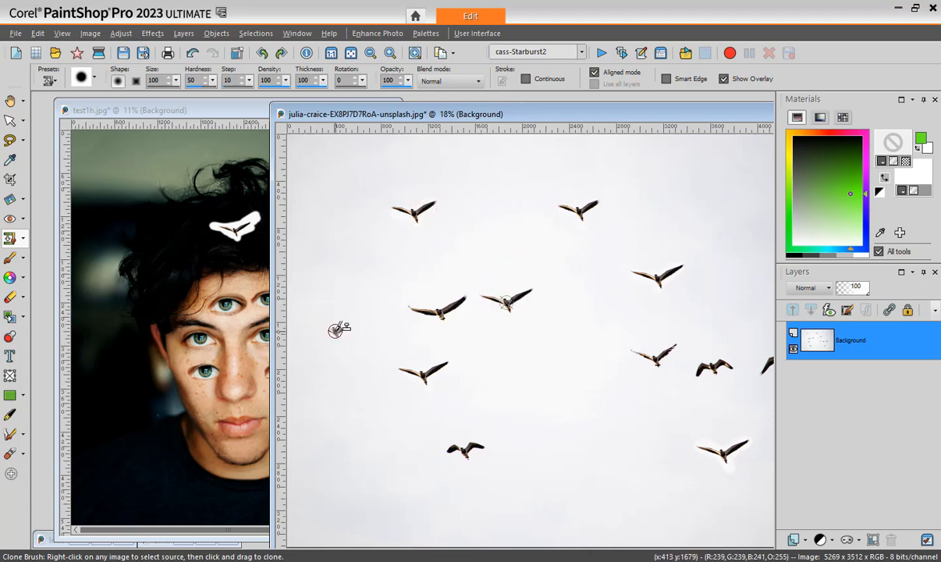
mouse_move(336, 324)
left_mouse_down()
mouse_move(360, 316)
mouse_move(332, 333)
mouse_move(346, 331)
mouse_move(359, 311)
left_mouse_up()
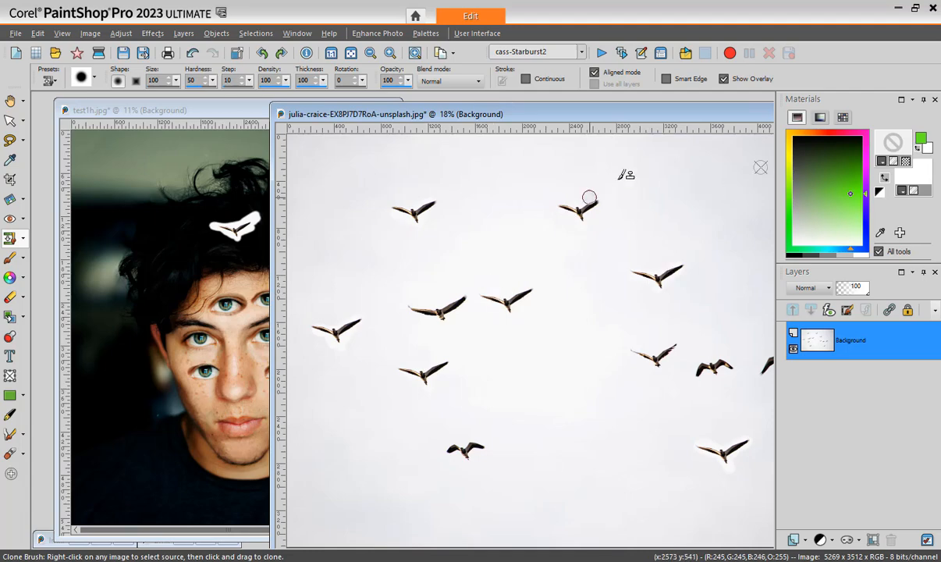
left_click_drag(697, 116, 586, 108)
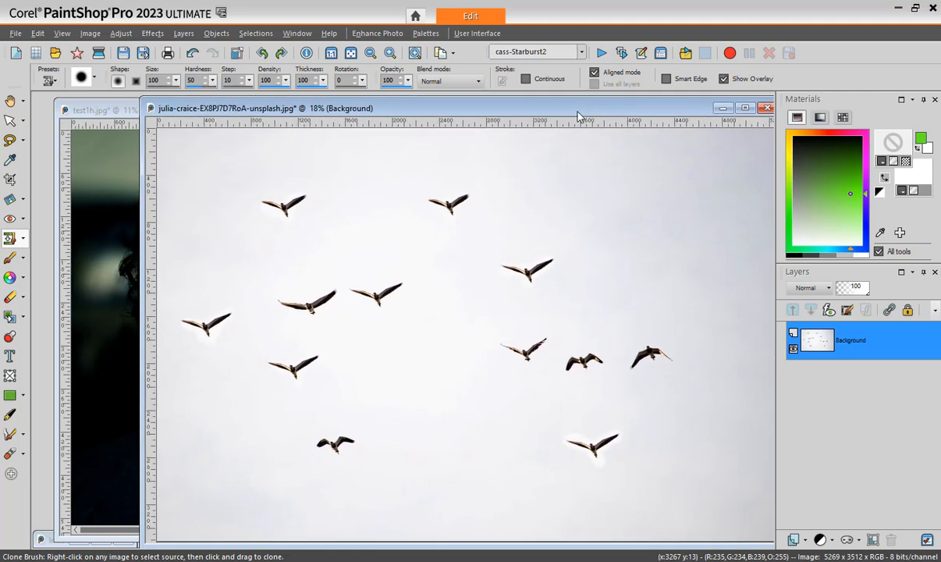